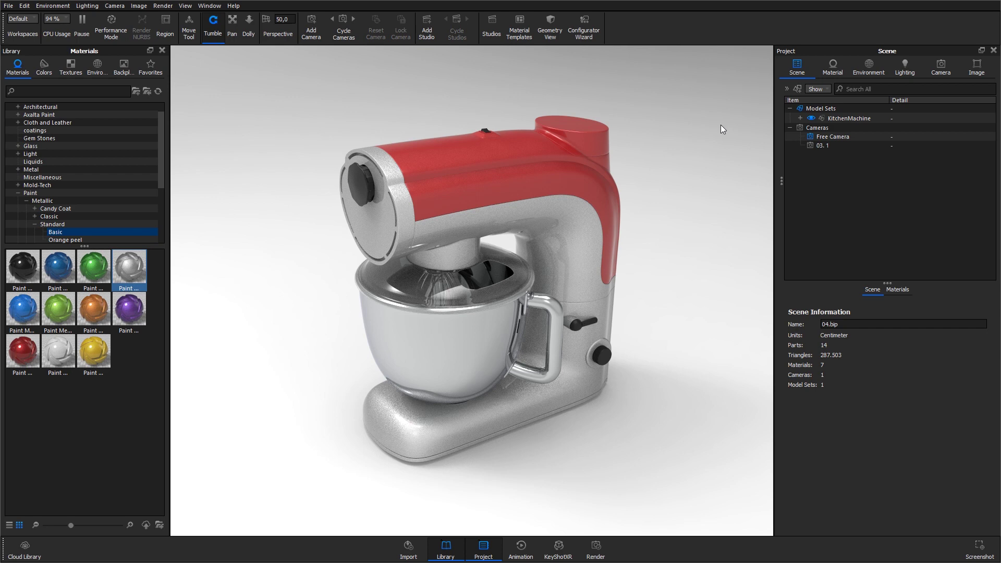
Open the Paint Metallic Grey material from the mixer's silver body in the viewport
double_click(580, 245)
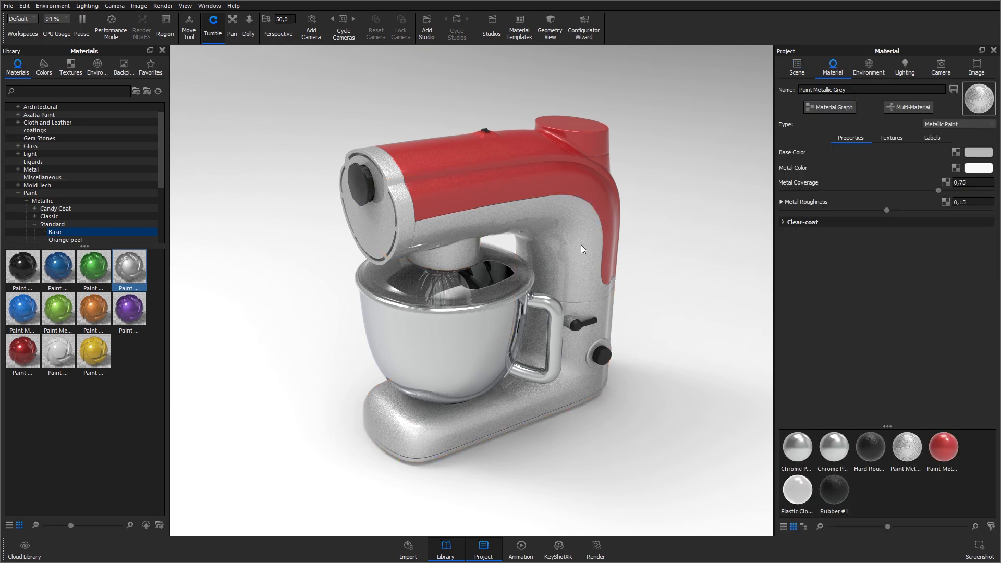
Add LOCK.jpg from the project's Labels folder as a texture label on the material
left_click(931, 137)
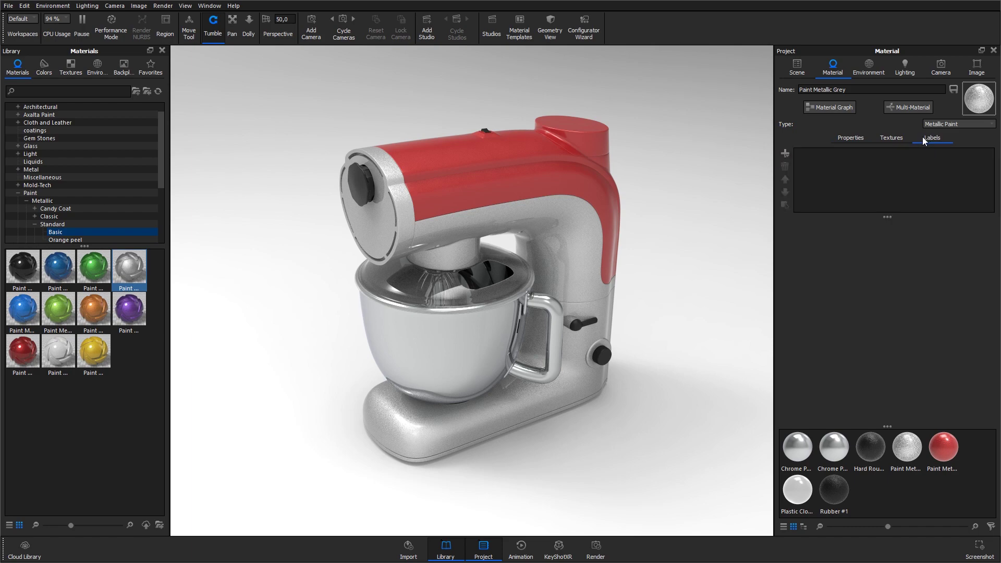
left_click(785, 154)
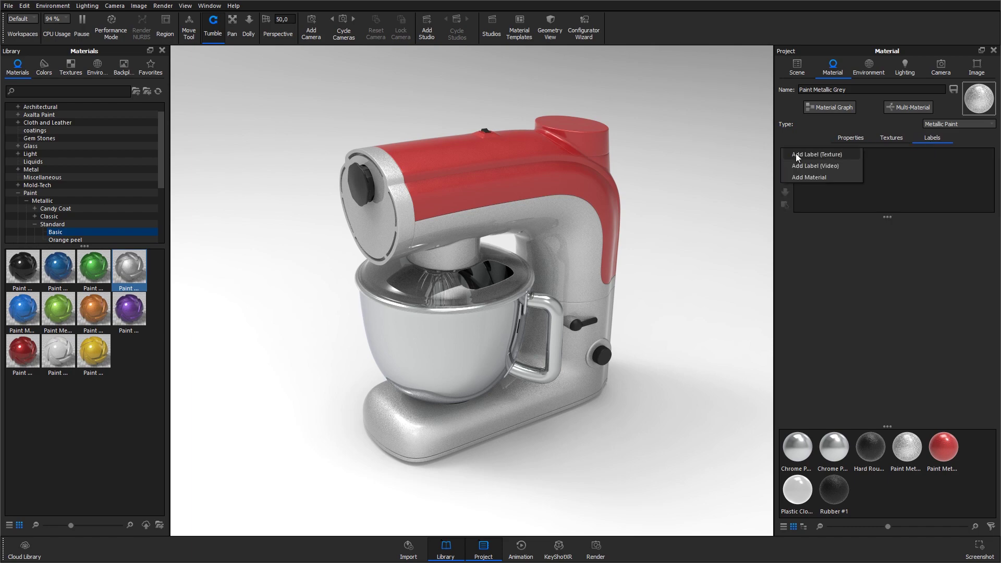
left_click(798, 155)
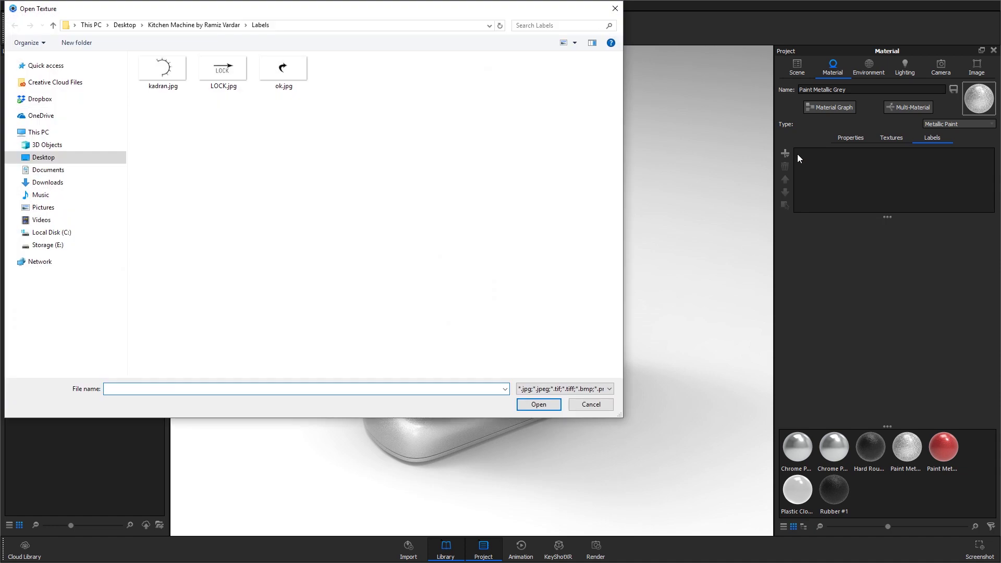
left_click(216, 26)
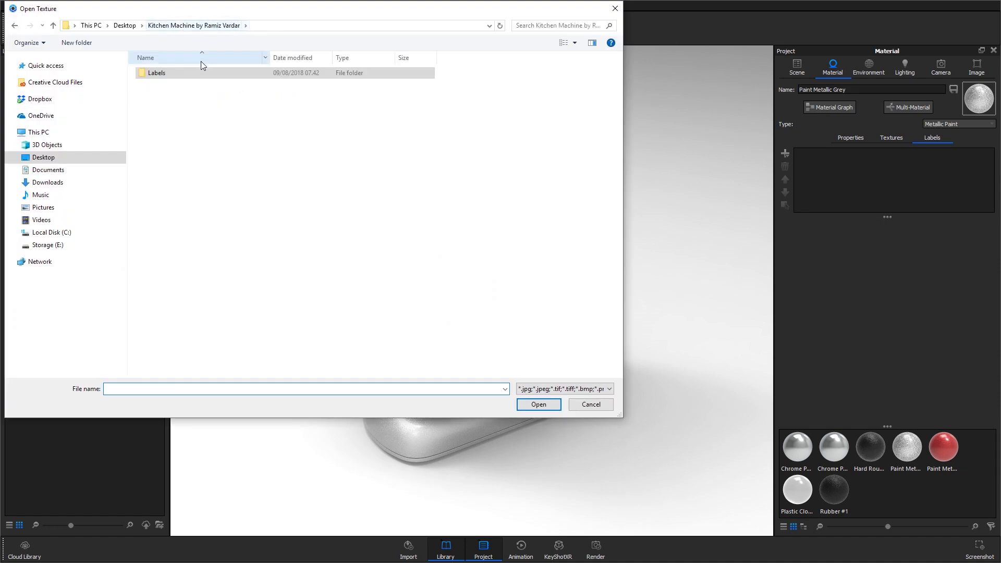
left_click(198, 79)
double_click(198, 78)
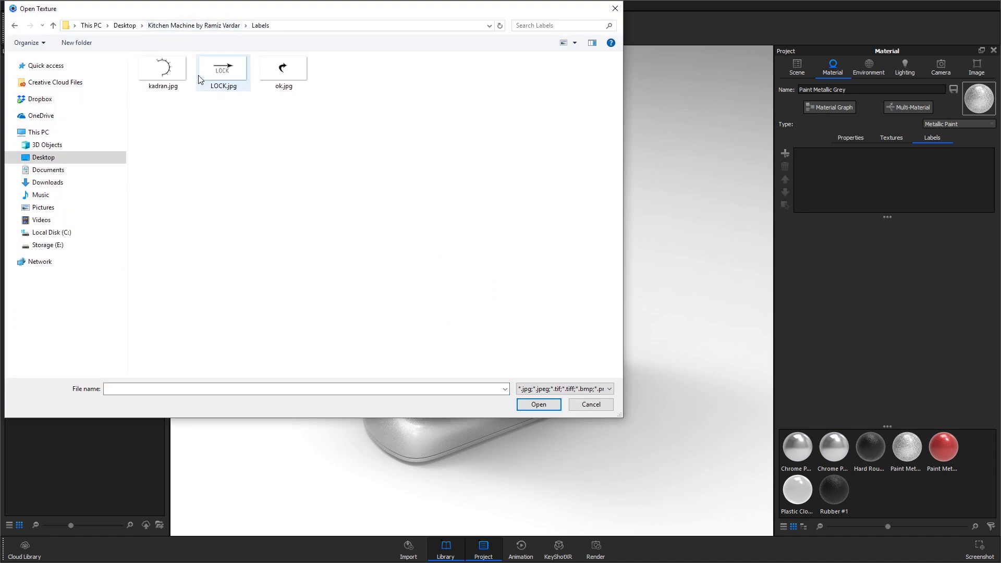
left_click(218, 70)
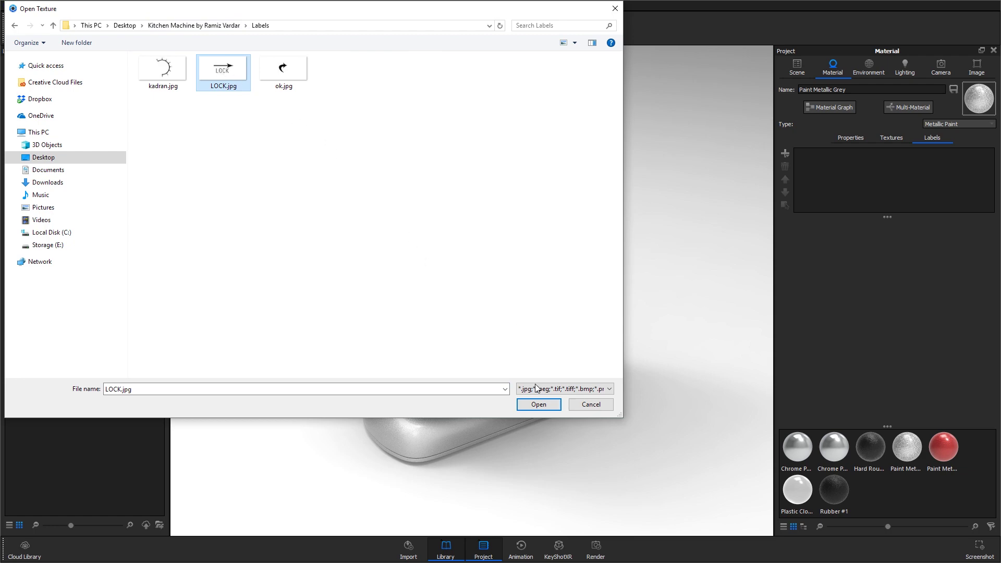
left_click(536, 405)
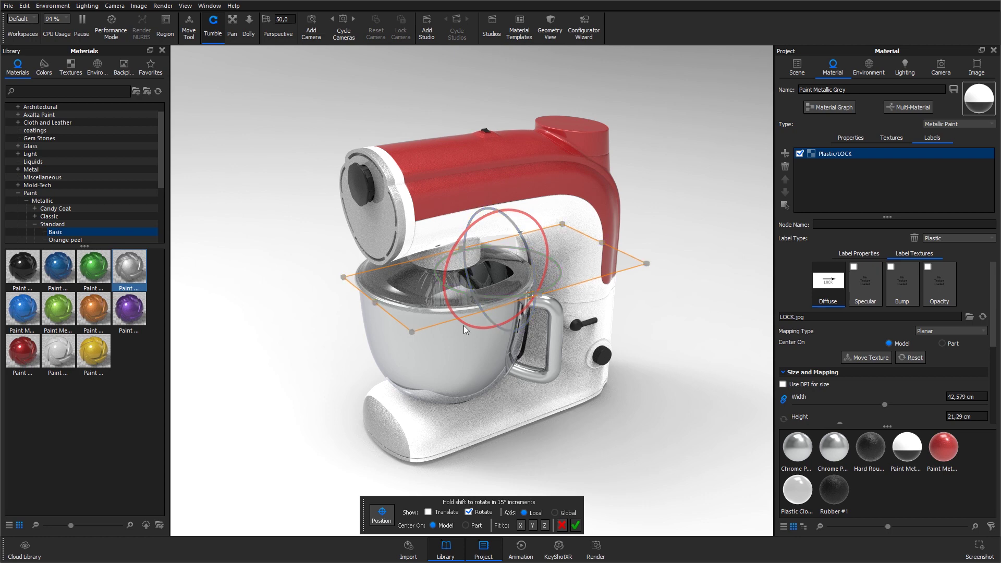
Fit the LOCK label to Z, tilt its plane, and drag it down onto the base front
left_click(543, 526)
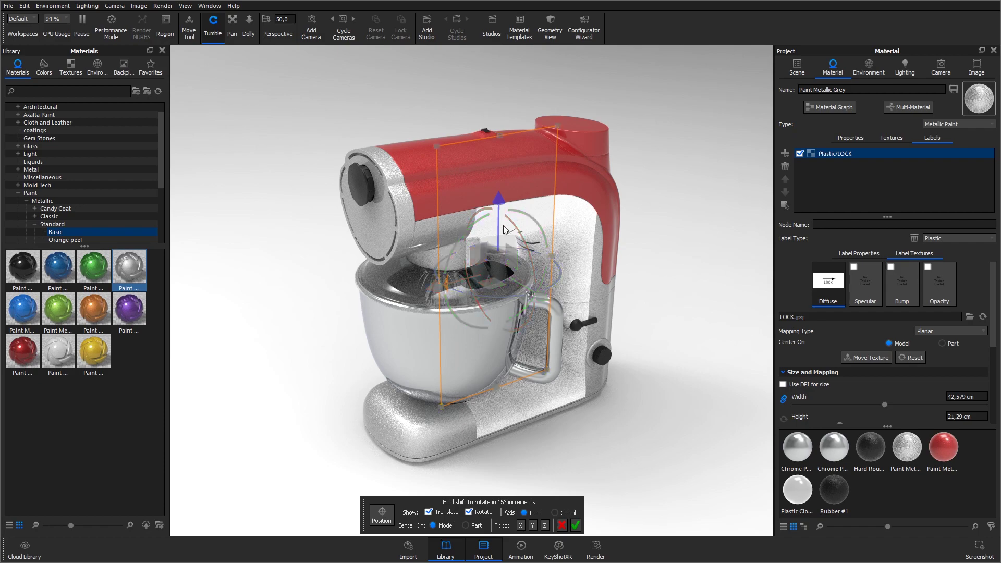
left_click_drag(527, 216, 522, 245)
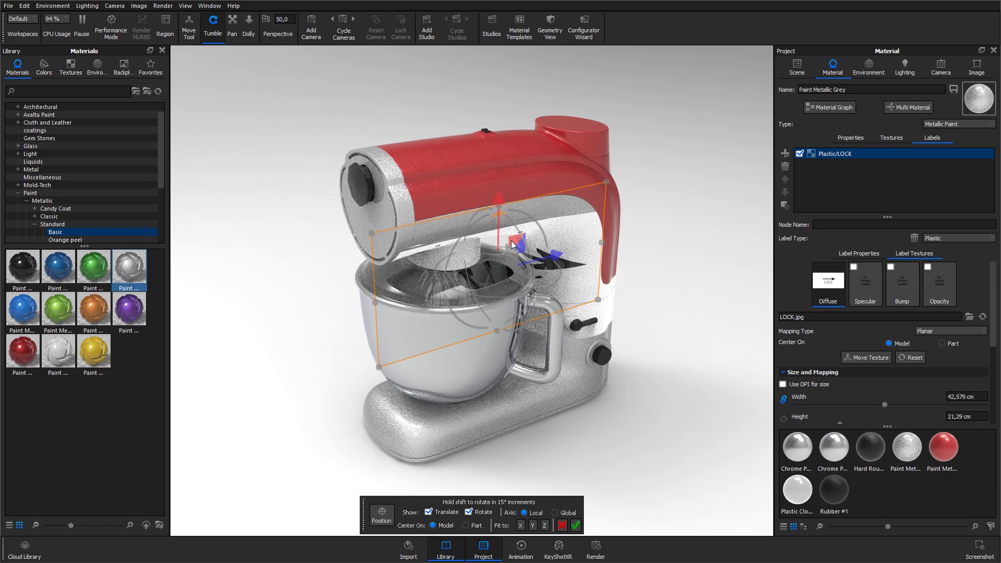
left_click_drag(513, 244, 492, 387)
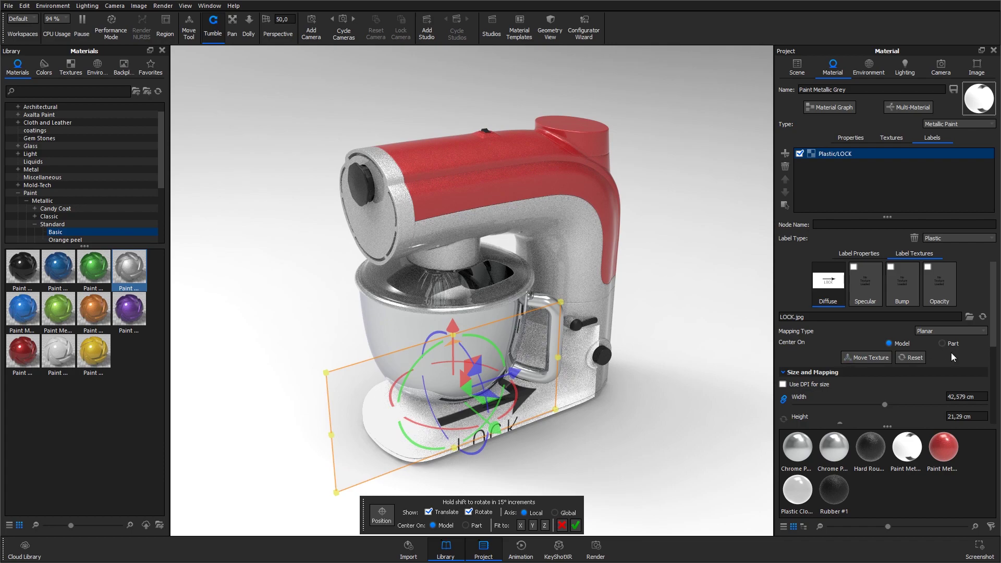
Shrink the LOCK label to 8.73 by 4.365 cm and face the view toward the base front
left_click_drag(885, 404, 810, 401)
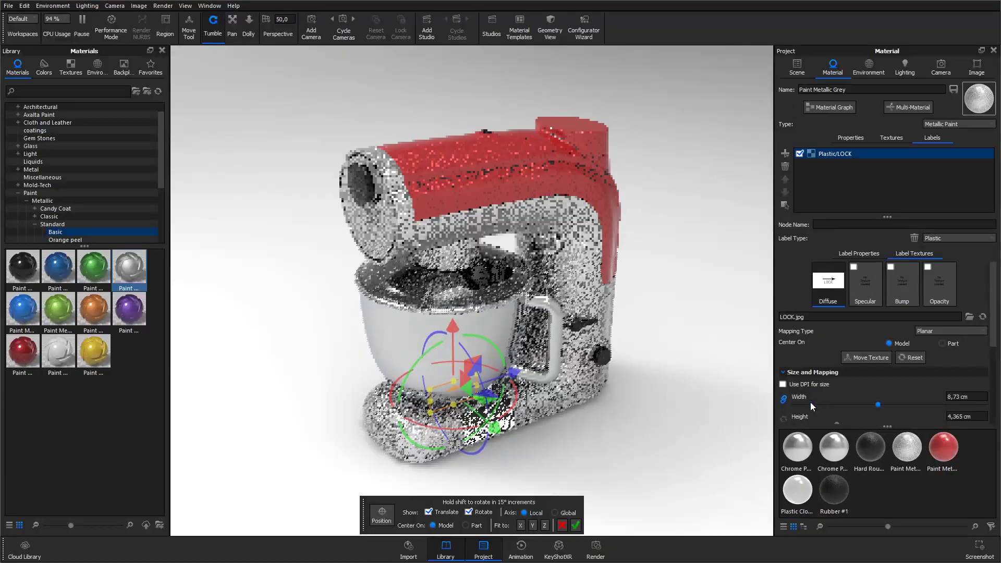
scroll(672, 418, "up", 10)
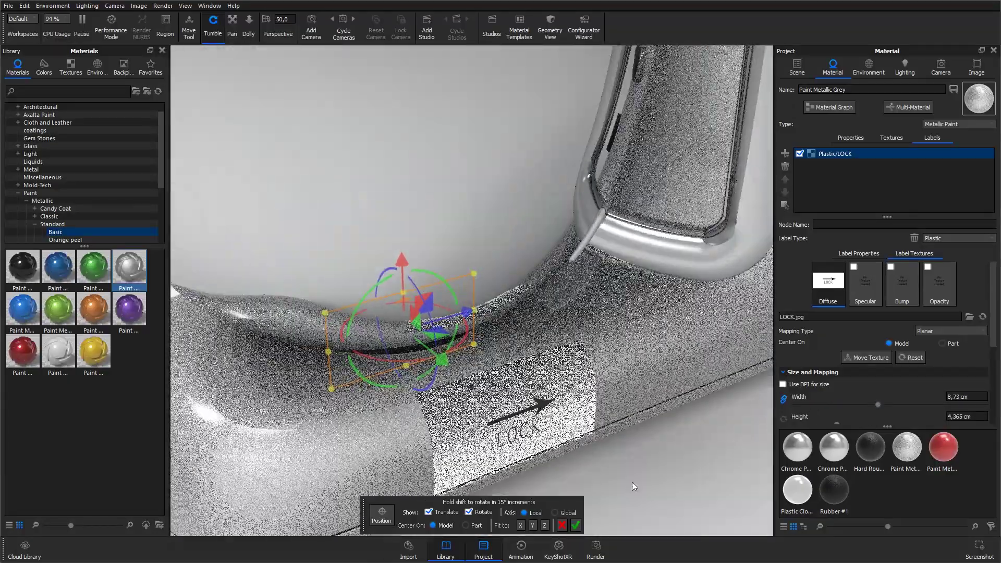
left_click_drag(632, 486, 456, 301)
Rotate the LOCK label into place on the base front and confirm the placement
left_click(428, 511)
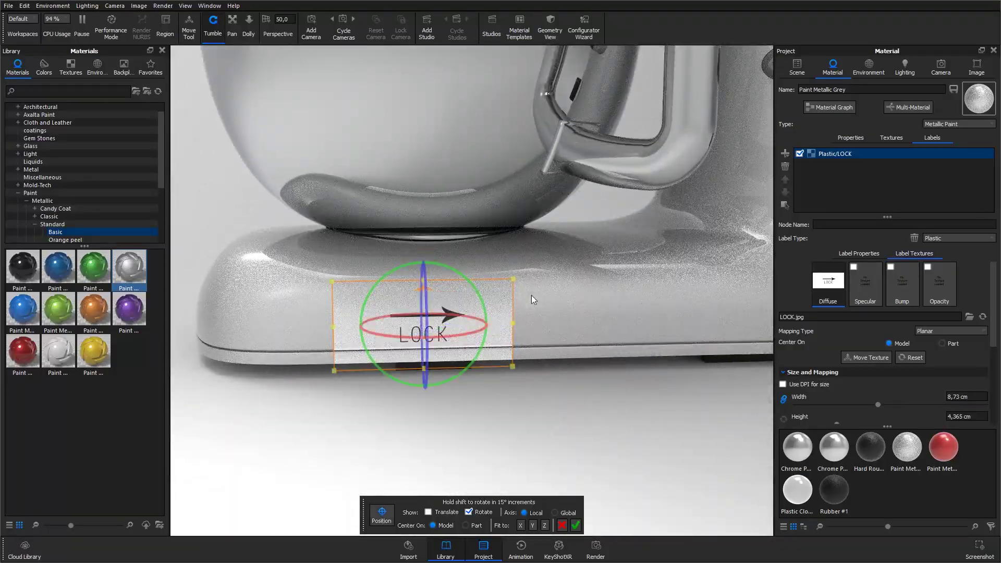
left_click(553, 310)
left_click(432, 319)
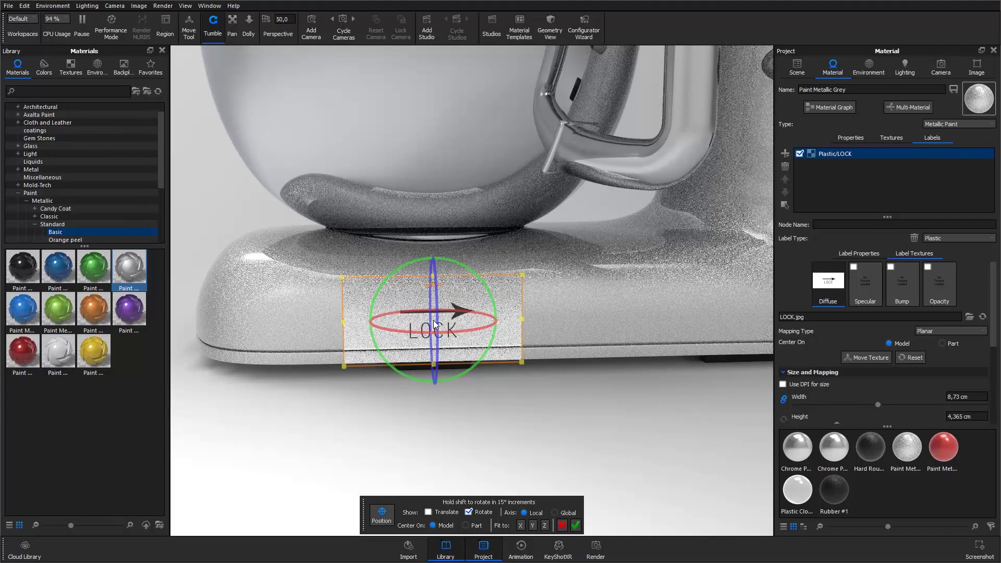
left_click(575, 525)
left_click_drag(433, 402, 530, 412)
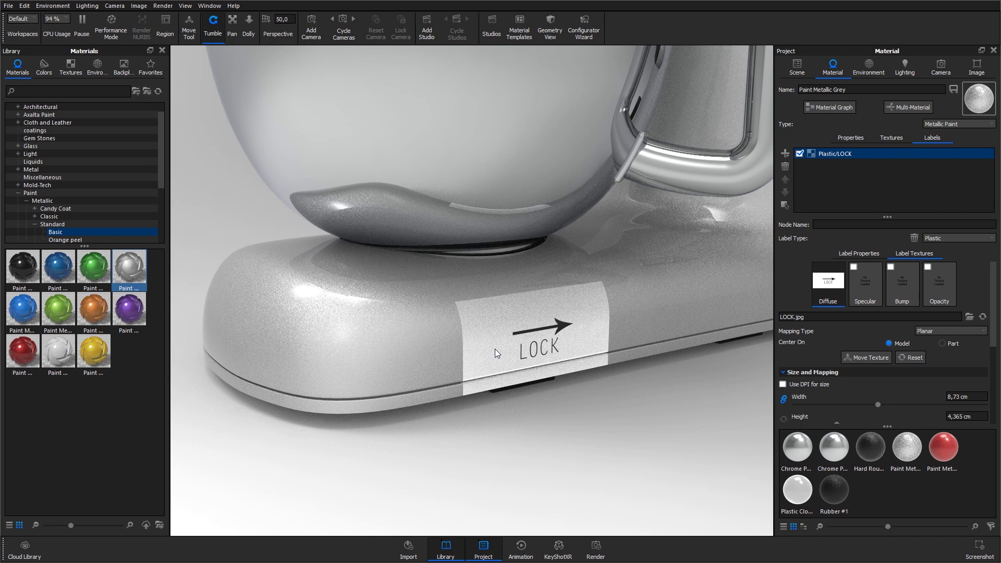
Reuse the LOCK texture as an Inverse Color opacity map with a white blend colour
left_click_drag(816, 282, 940, 283)
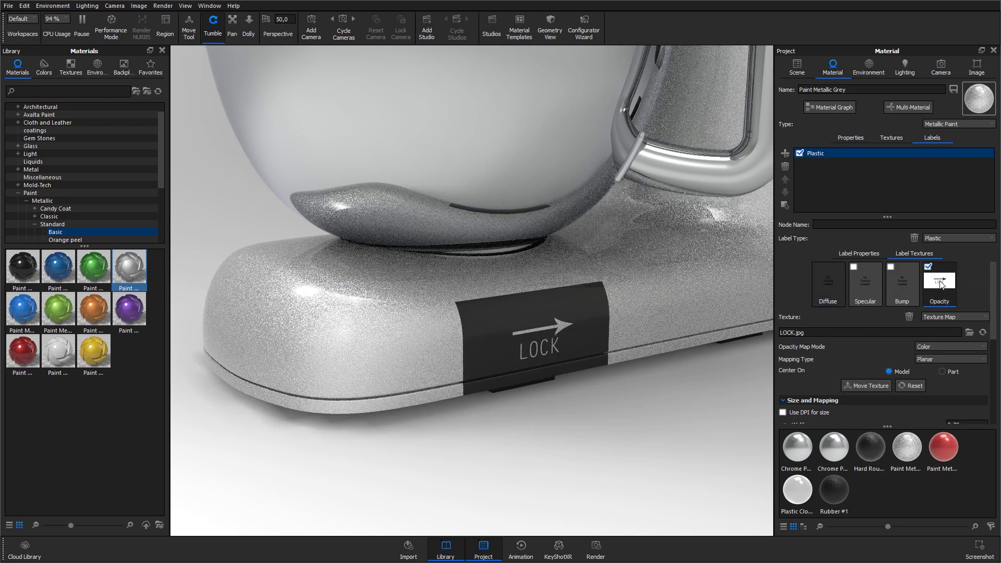
left_click(943, 346)
left_click(937, 368)
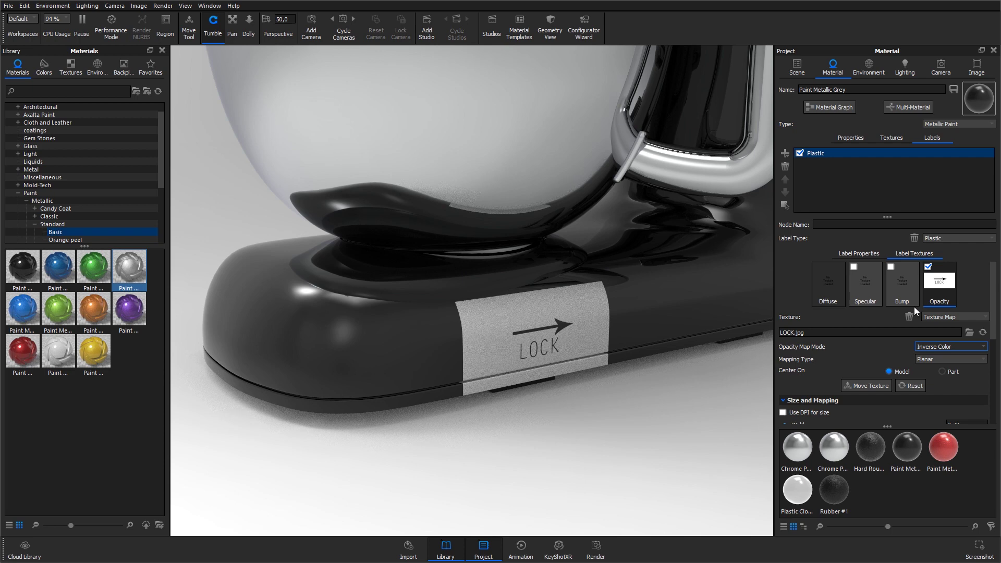
scroll(987, 301, "down", 5)
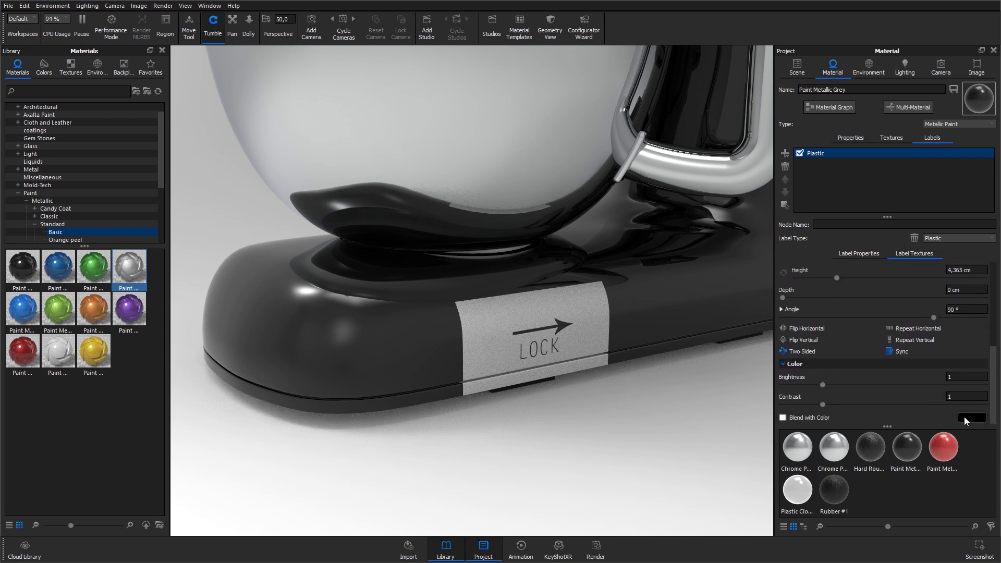
left_click(970, 417)
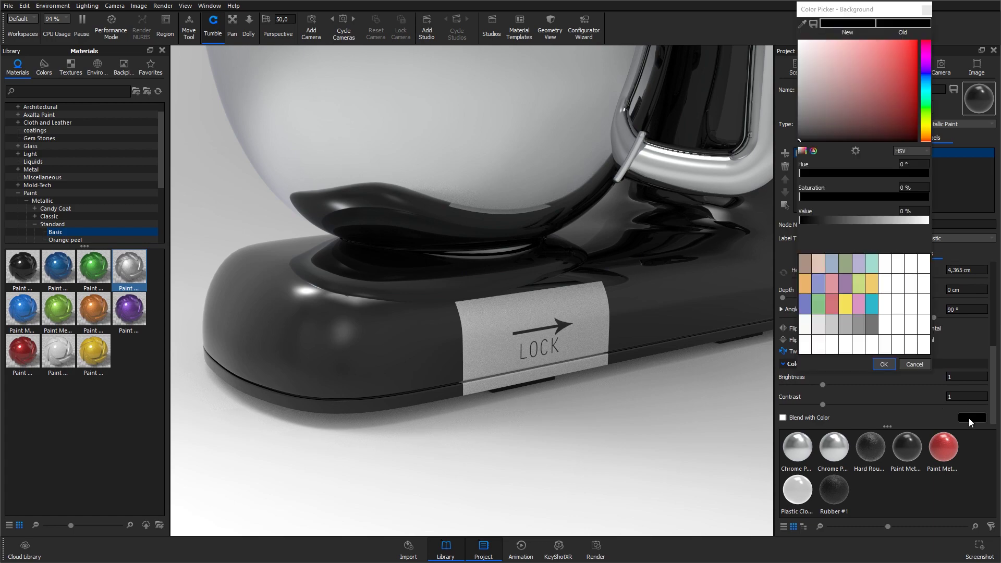
left_click(798, 42)
left_click(886, 364)
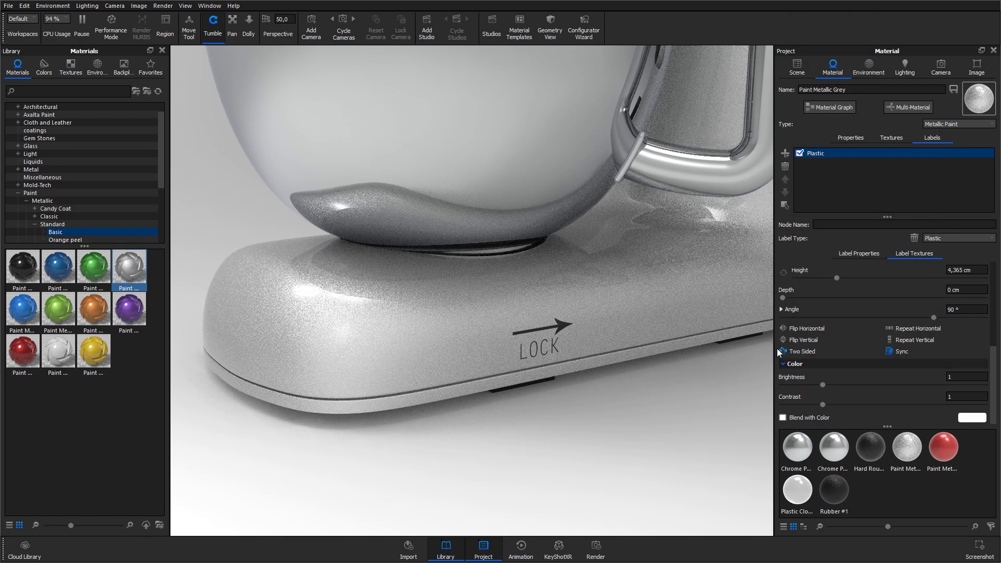
Change the LOCK label's type from Plastic to Metal
left_click_drag(724, 346, 654, 351)
scroll(544, 355, "down", 3)
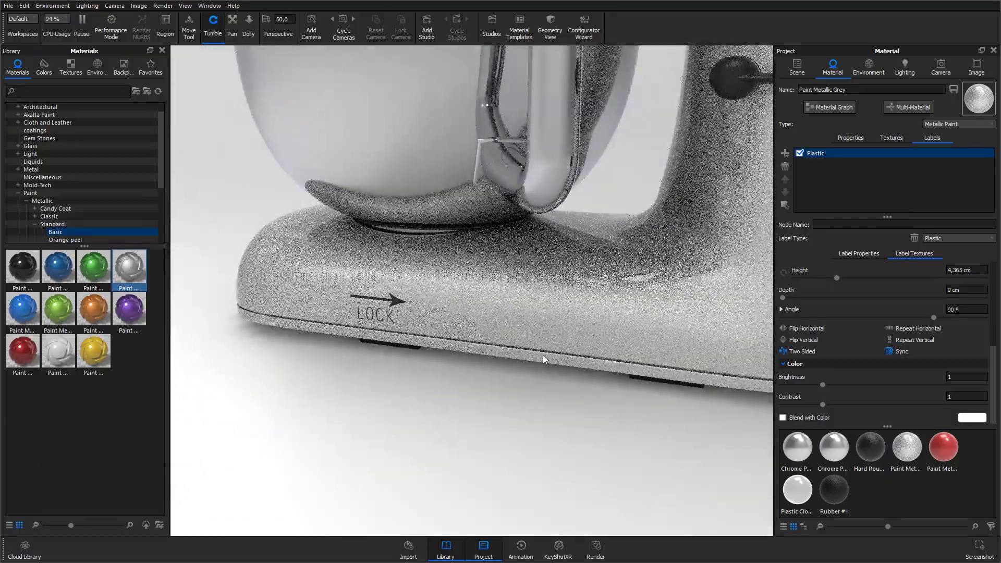
scroll(602, 353, "up", 3)
scroll(602, 353, "down", 3)
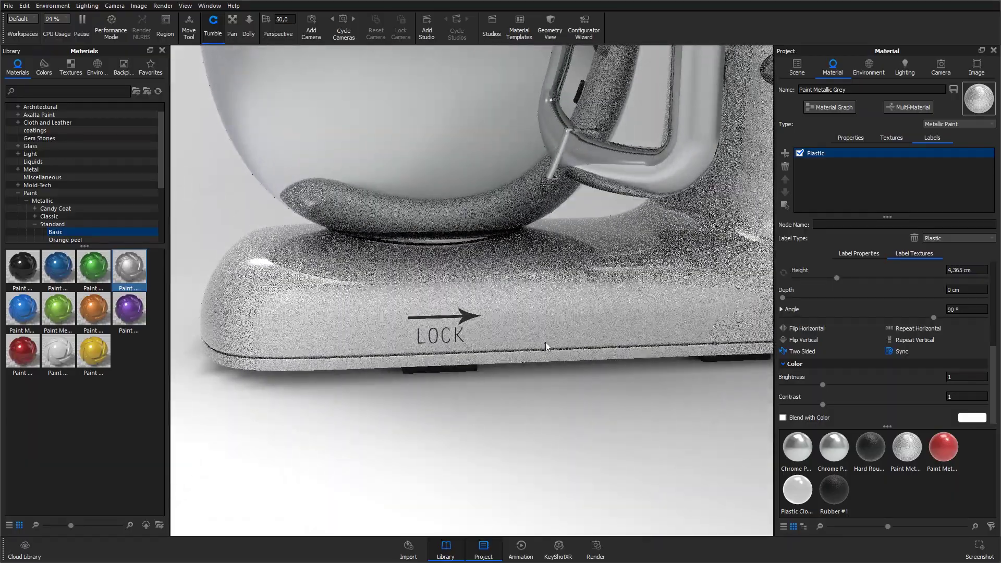
scroll(615, 346, "up", 4)
left_click_drag(591, 286, 628, 282)
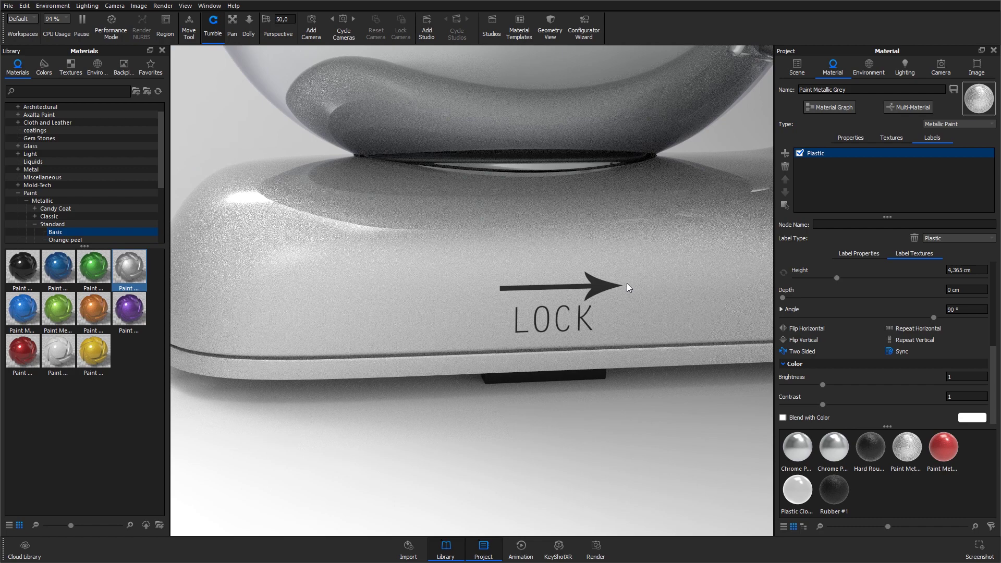
left_click(830, 148)
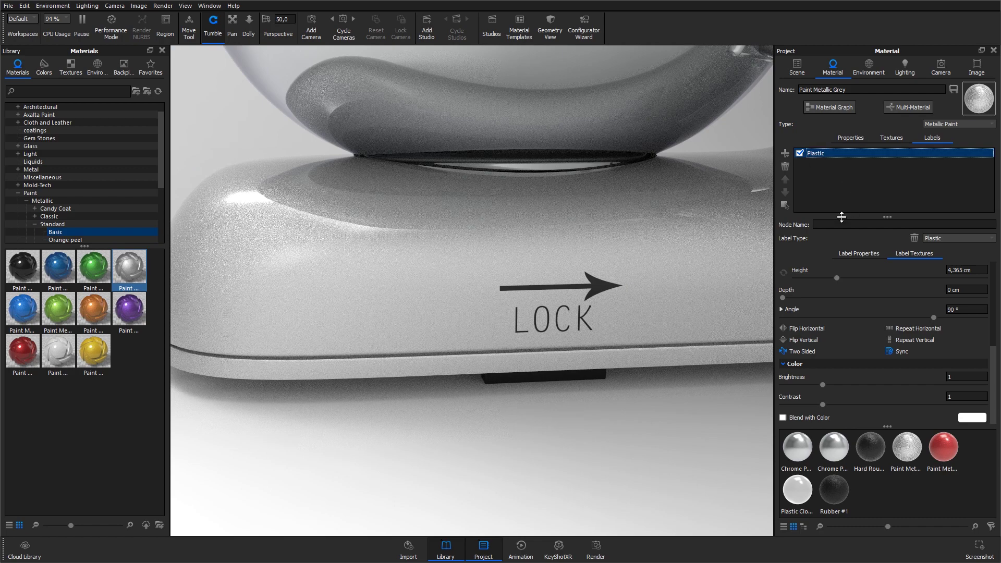
left_click(934, 238)
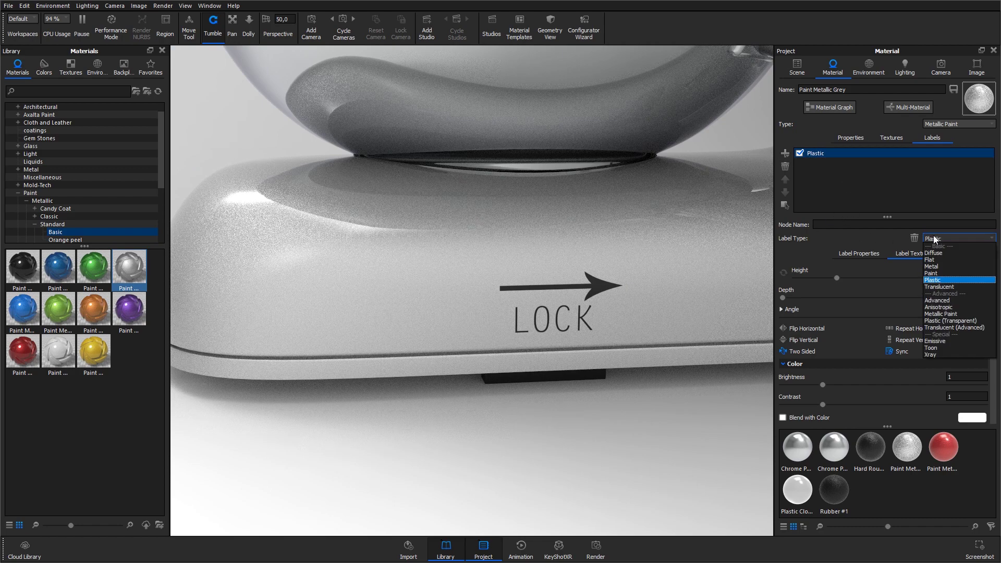
left_click(933, 267)
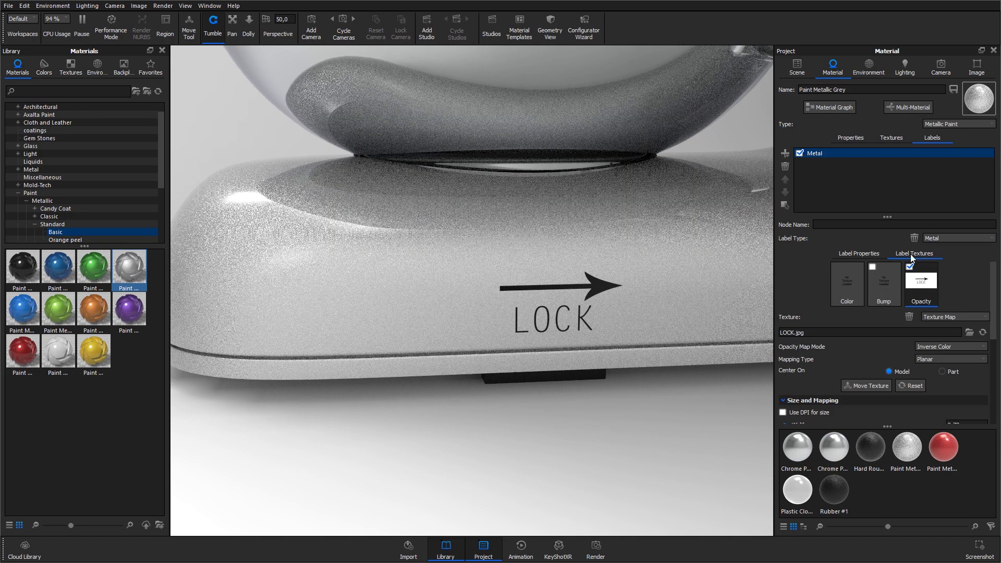
Set the metal label's roughness to 0,1
left_click(872, 254)
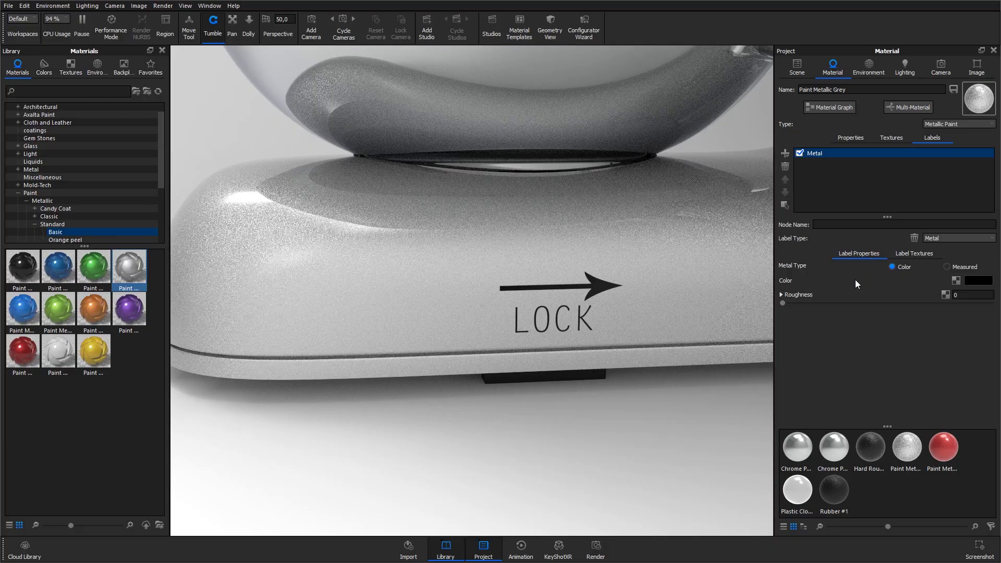
left_click(969, 295)
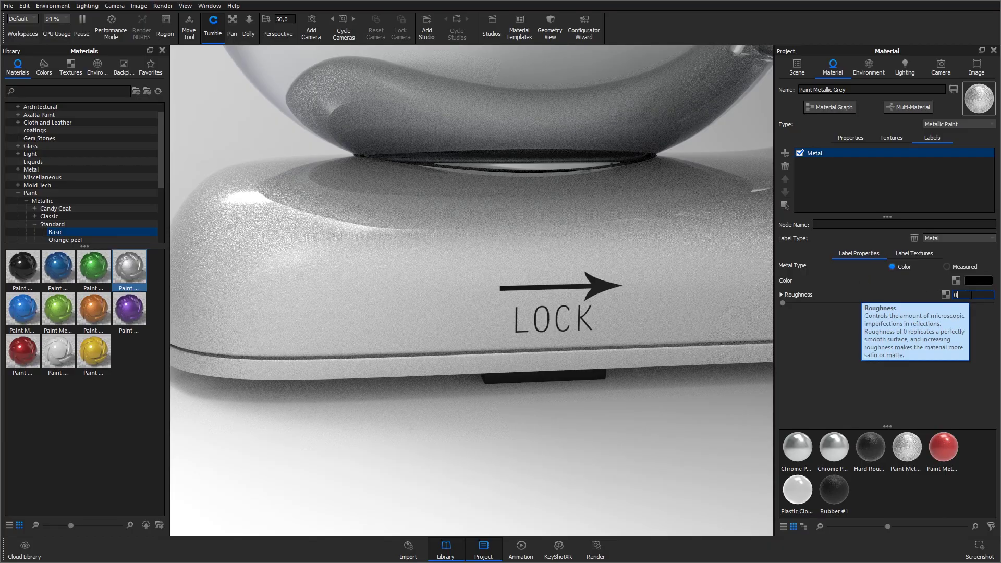
type(",1")
key("Return")
left_click_drag(584, 314, 495, 293)
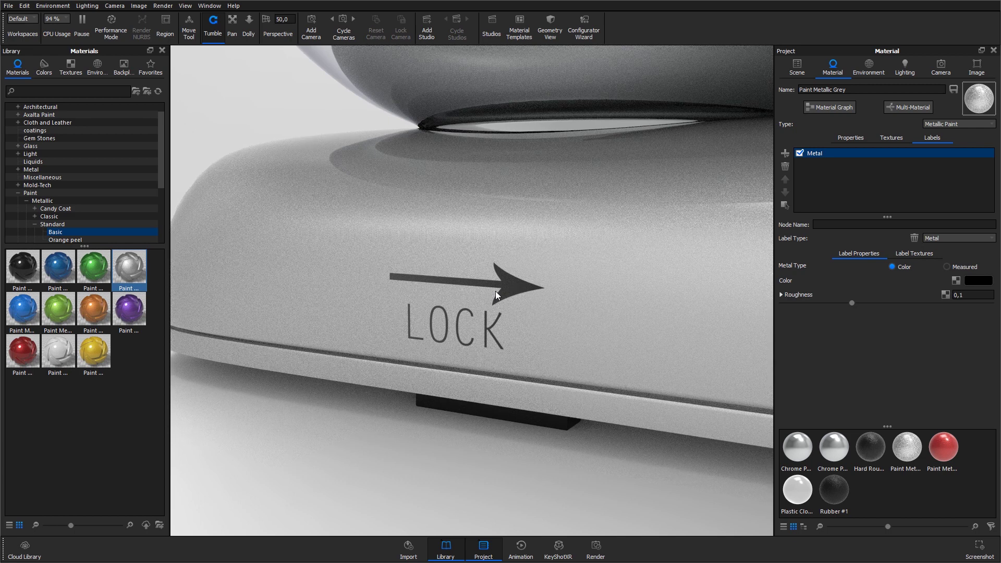
Reuse the LOCK texture as a bump map with a bump height of -0,5
left_click(912, 255)
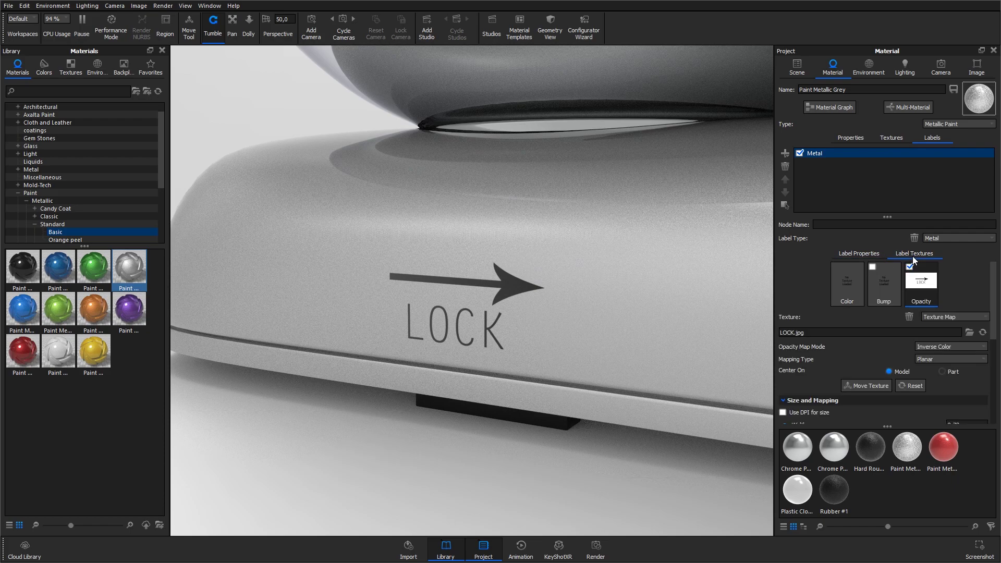
left_click_drag(920, 281, 883, 281)
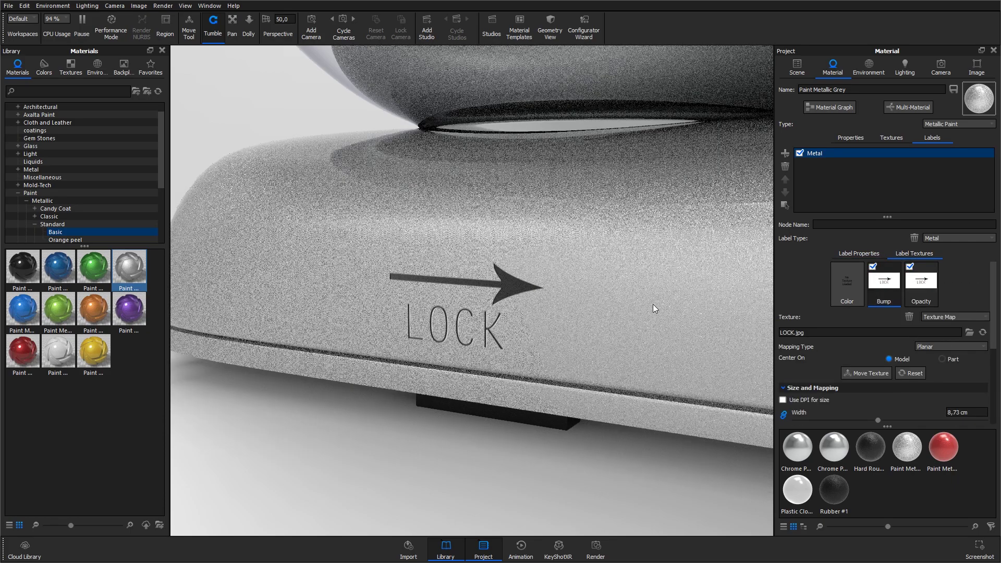
left_click_drag(655, 304, 620, 305)
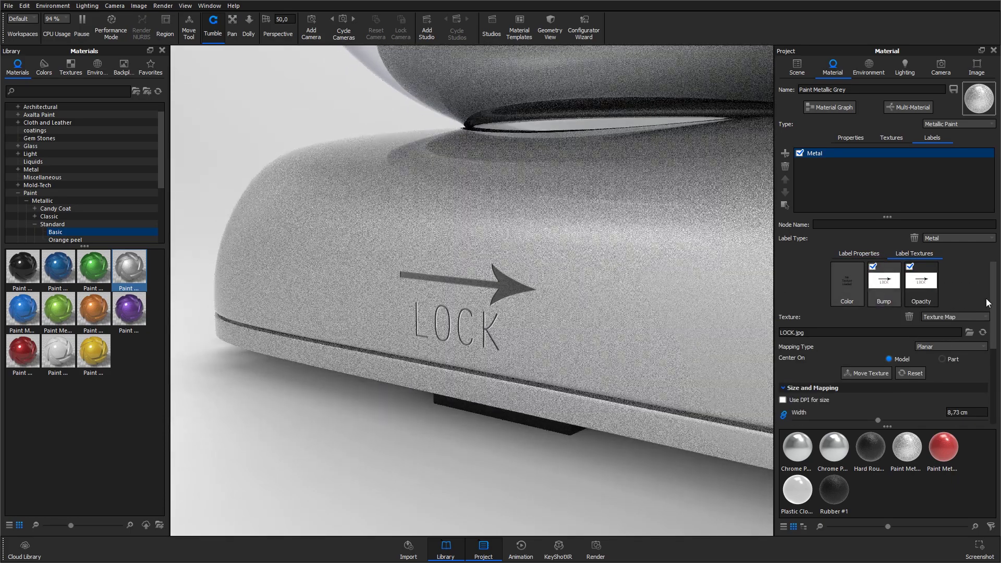
scroll(986, 303, "down", 5)
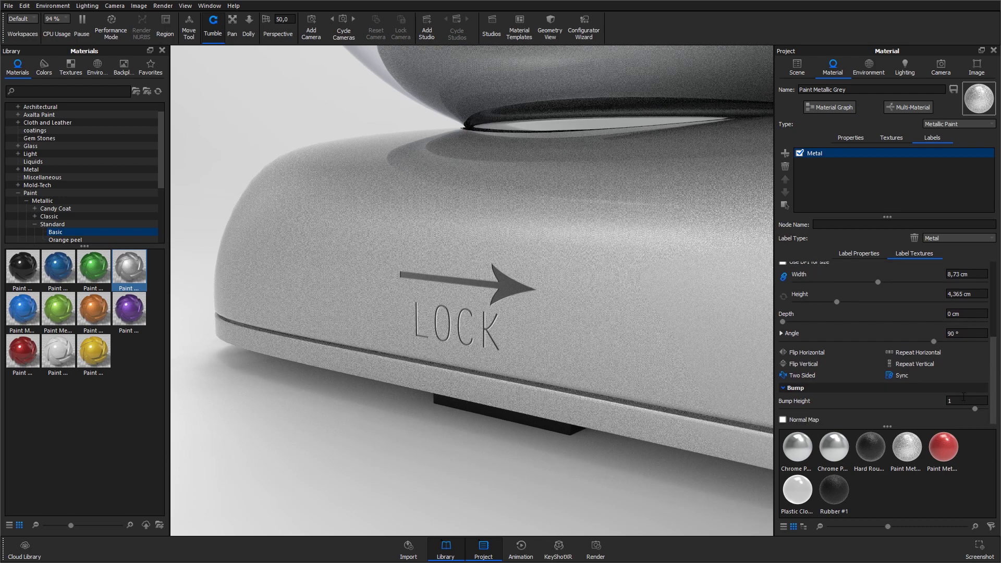
left_click(963, 398)
type("-0,5")
key("Return")
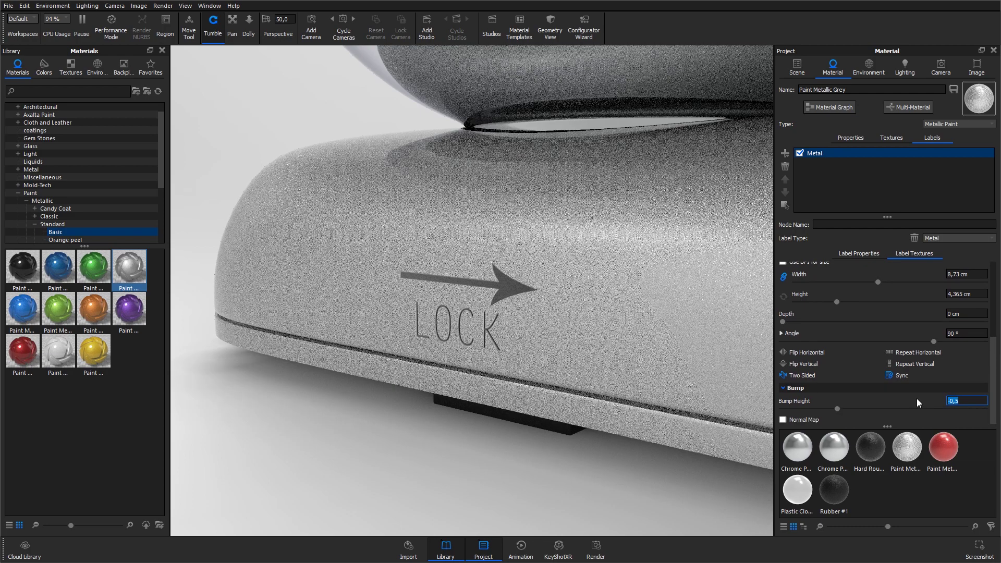
scroll(470, 313, "up", 5)
scroll(561, 318, "down", 6)
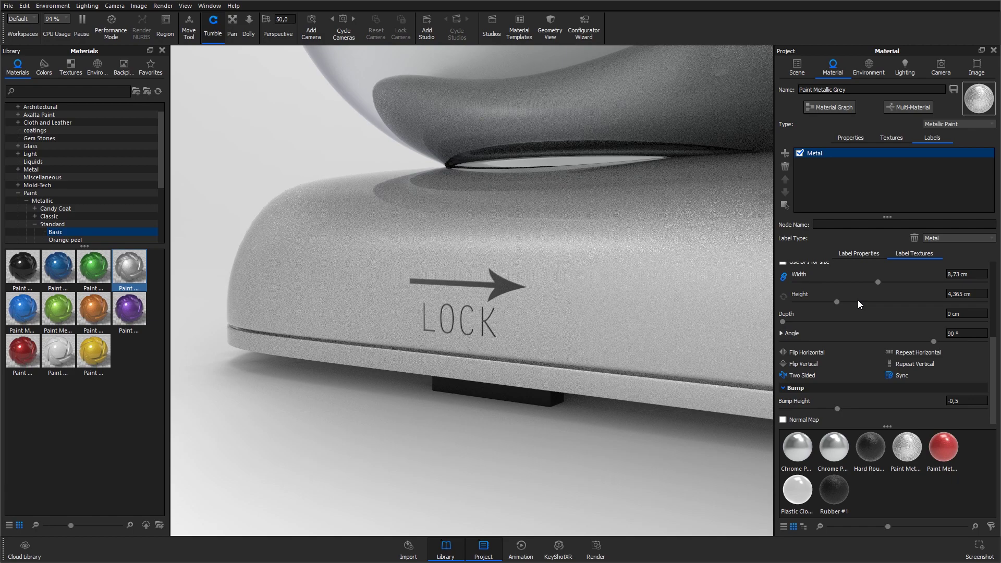
Slide the LOCK label along the base front with the Move Texture gizmo
scroll(898, 339, "up", 3)
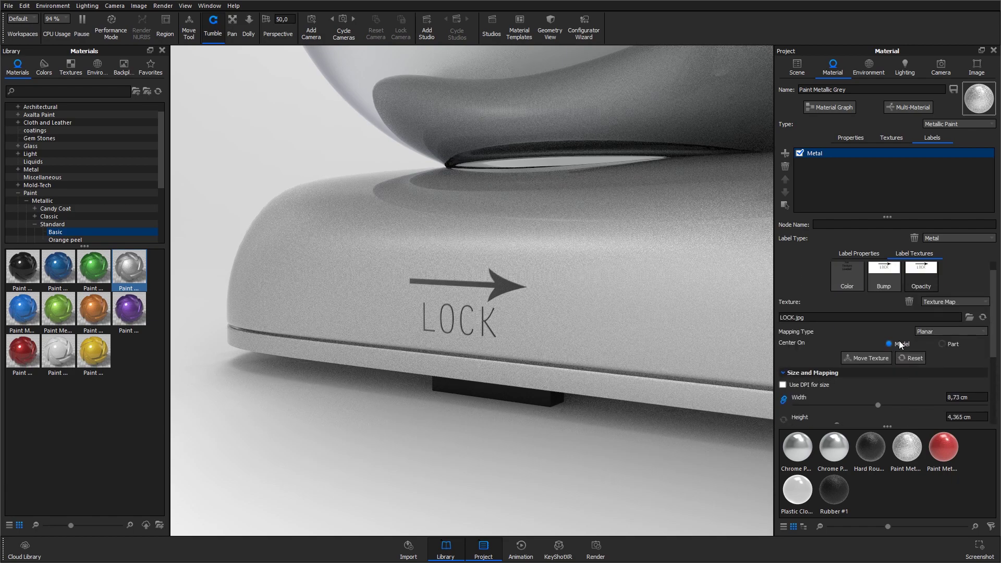
left_click(868, 357)
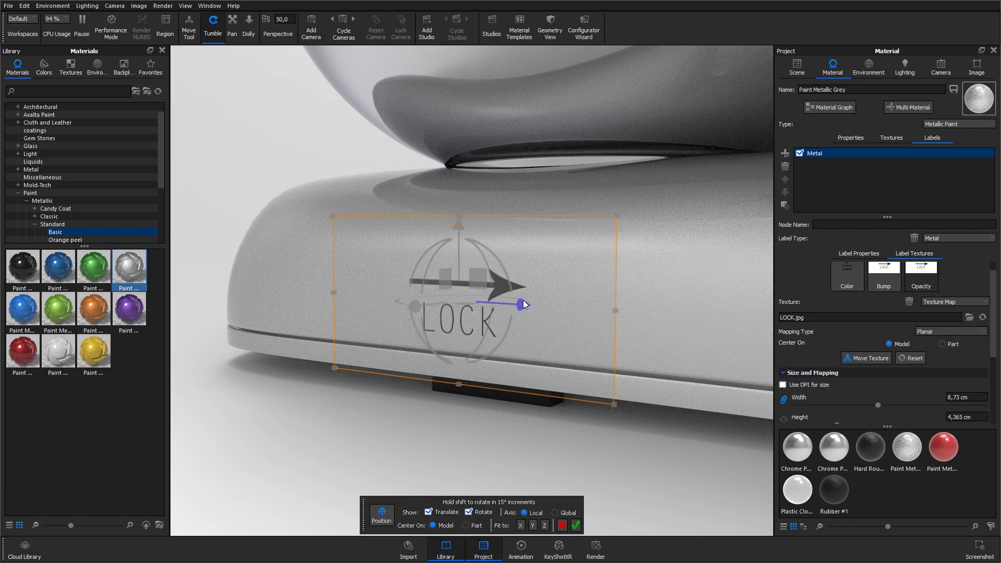
left_click_drag(512, 292, 524, 315)
left_click(575, 525)
scroll(833, 365, "down", 4)
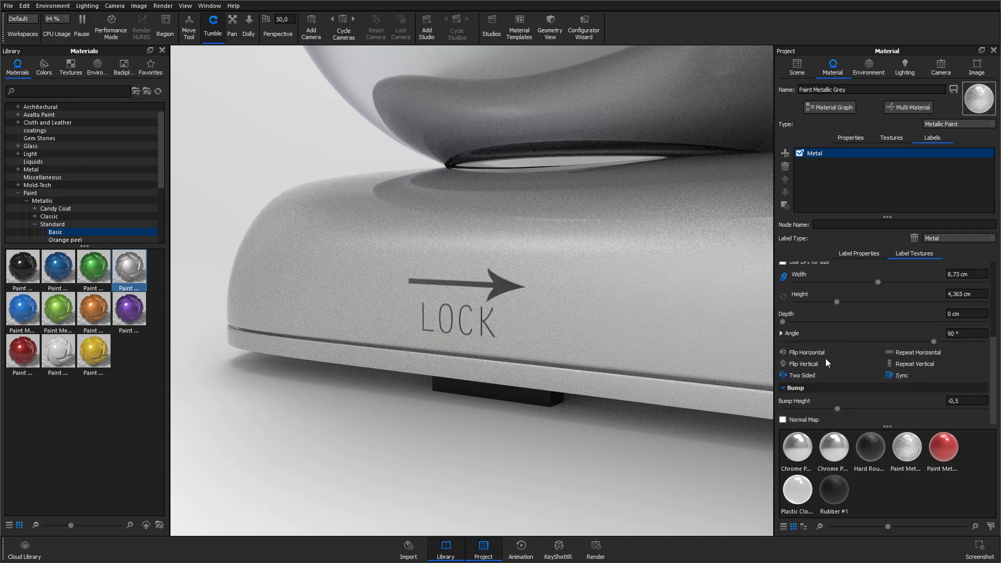
Shift the label to Center X -9,6 cm and set Center Y to -20 cm
mouse_move(873, 401)
left_mouse_down()
mouse_move(889, 401)
mouse_move(875, 399)
left_mouse_up()
double_click(950, 412)
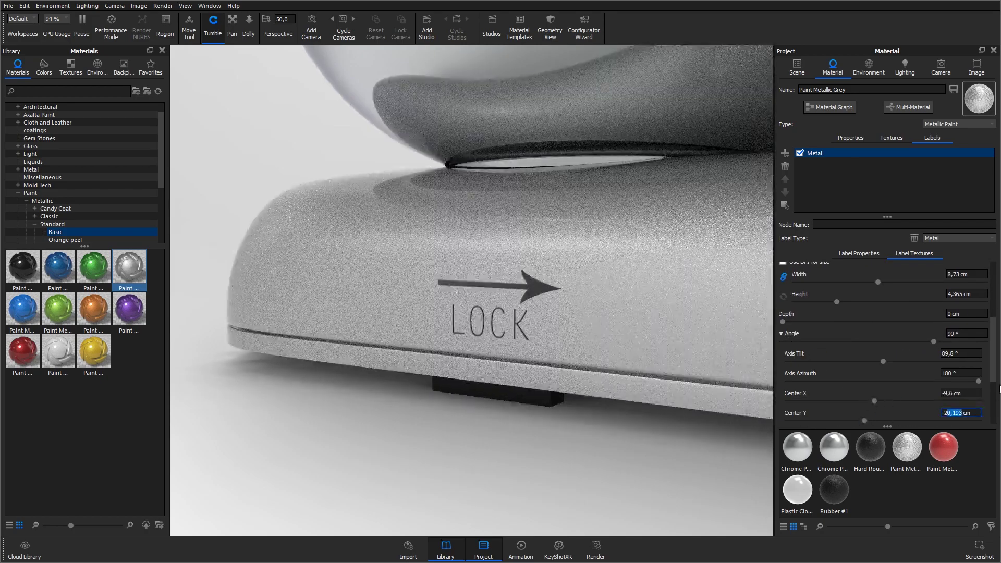
type("-21")
key("Return")
type("-20")
key("Return")
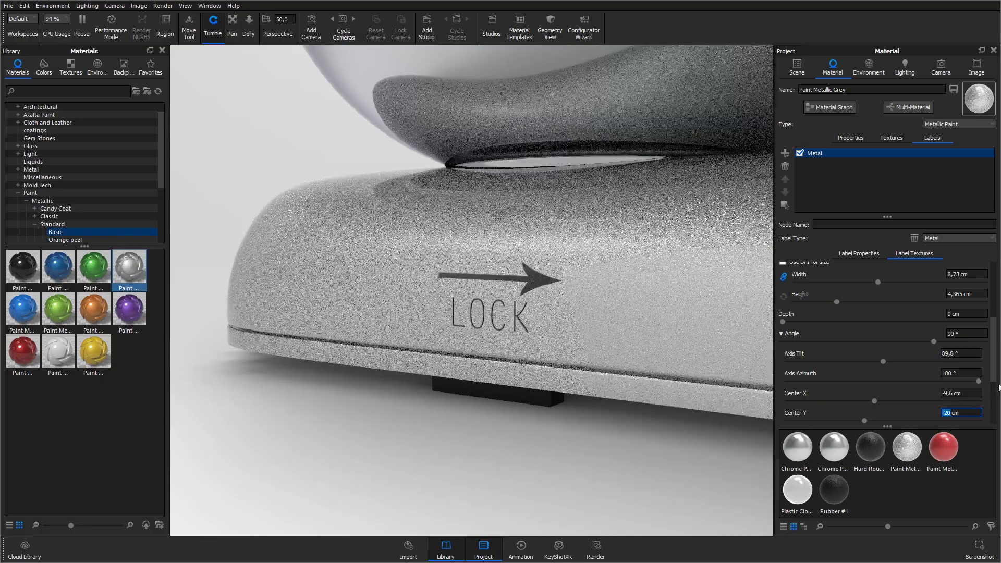
scroll(626, 299, "down", 10)
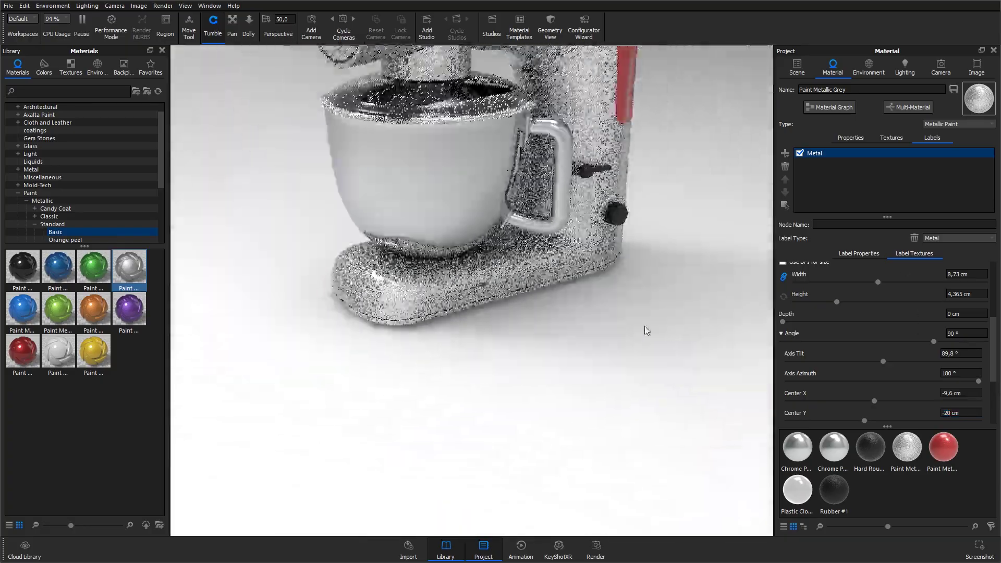